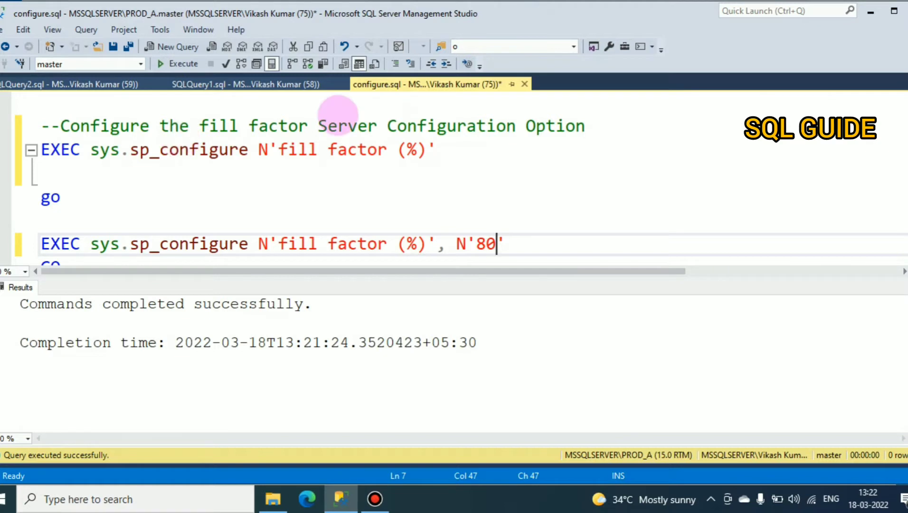
Step: Run the sp_configure lookup query for the 'fill factor (%)' option
{"action": "left_click_drag", "start_coordinate": [318, 125], "coordinate": [588, 124]}
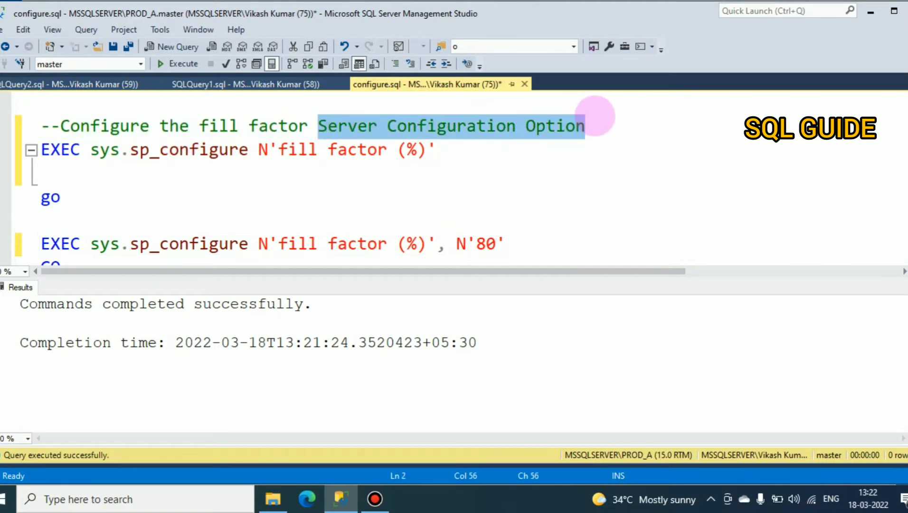
{"action": "left_click", "coordinate": [271, 176]}
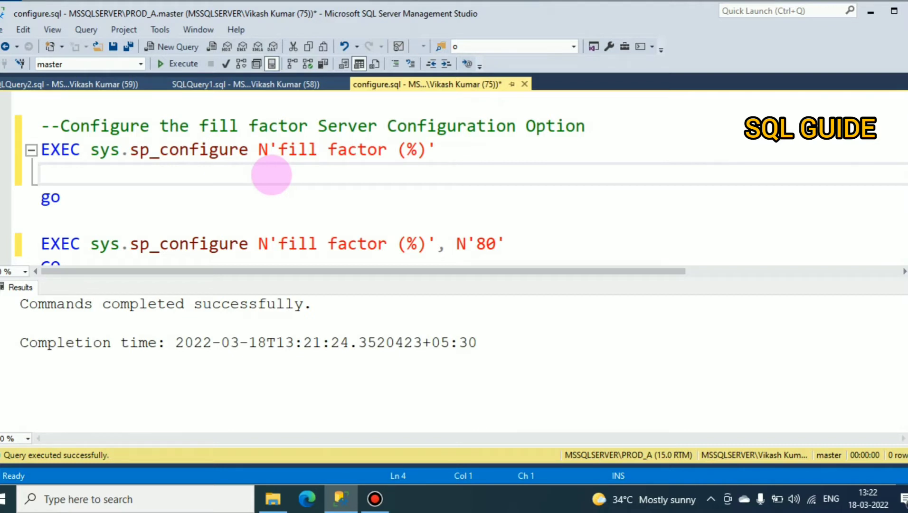
{"action": "left_click_drag", "start_coordinate": [435, 150], "coordinate": [41, 150]}
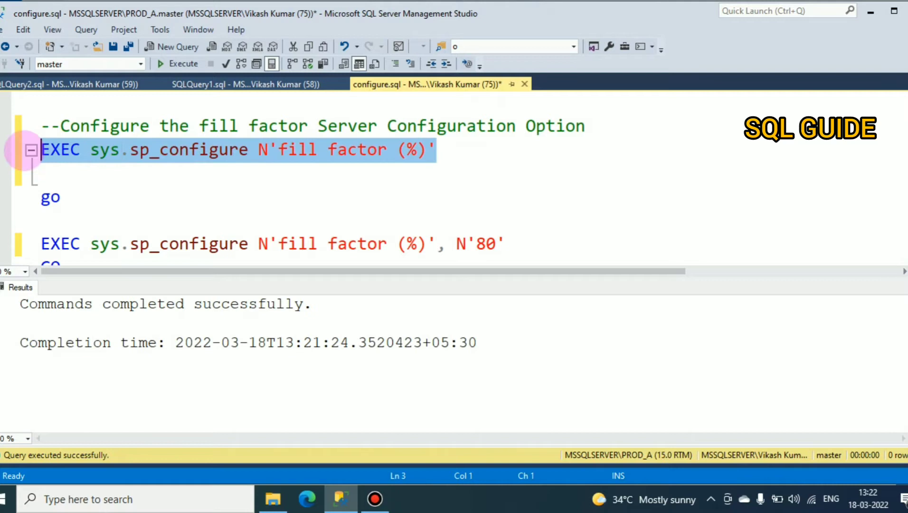
{"action": "left_click", "coordinate": [179, 63]}
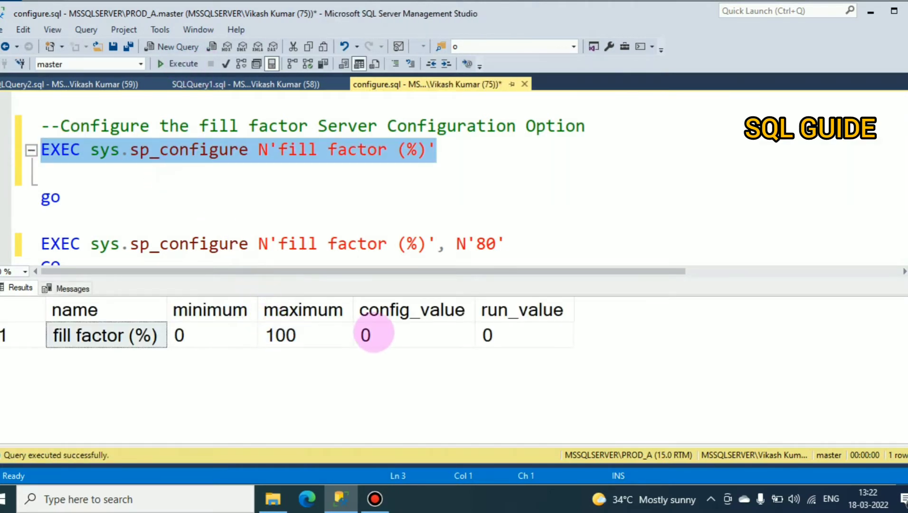
Step: Review the results: configured and running fill factor are both 0, maximum 100
{"action": "left_click", "coordinate": [374, 336]}
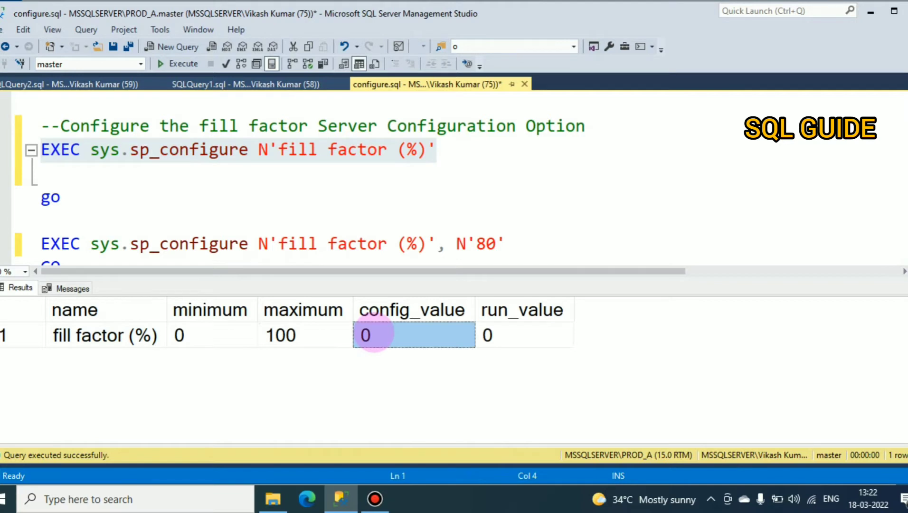
{"action": "mouse_move", "coordinate": [188, 244]}
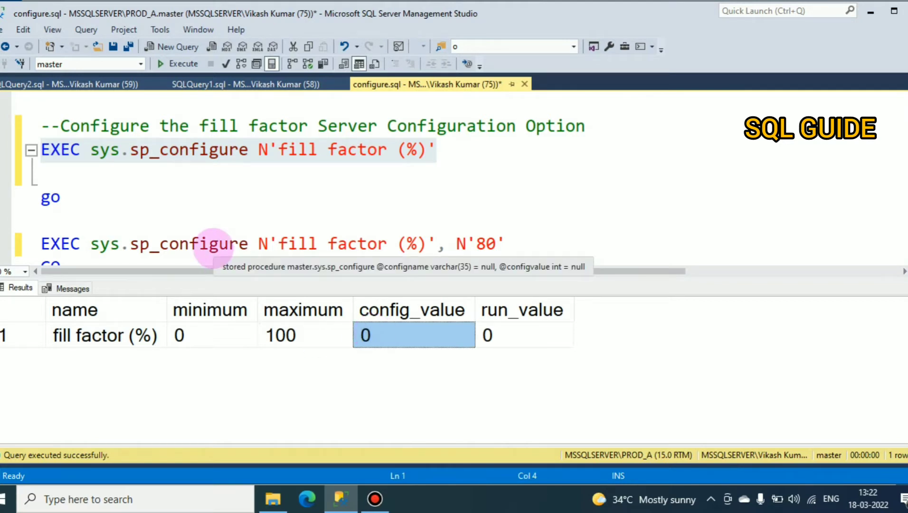
{"action": "left_click", "coordinate": [506, 334]}
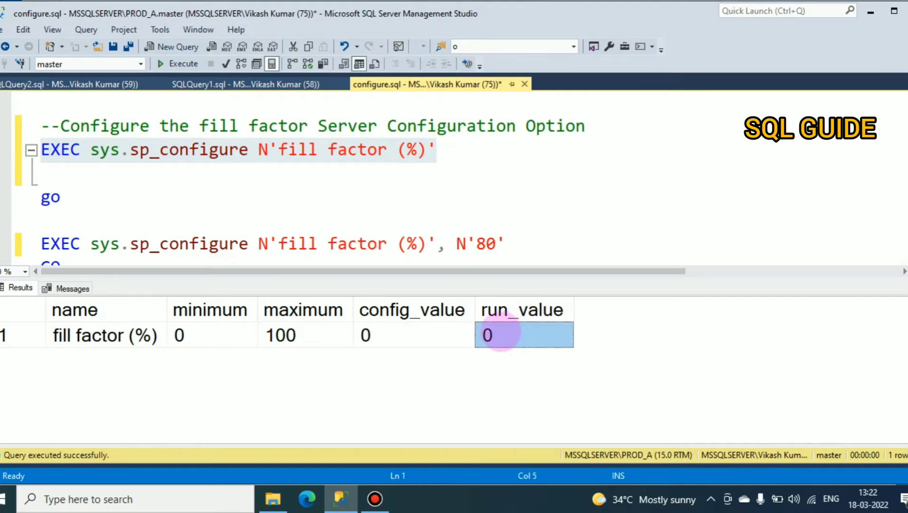
{"action": "left_click", "coordinate": [302, 335]}
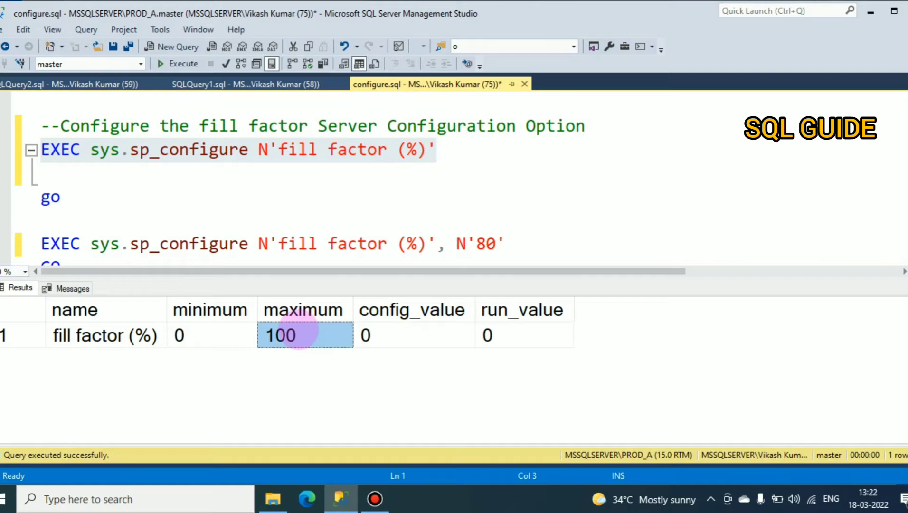
{"action": "left_click", "coordinate": [391, 338]}
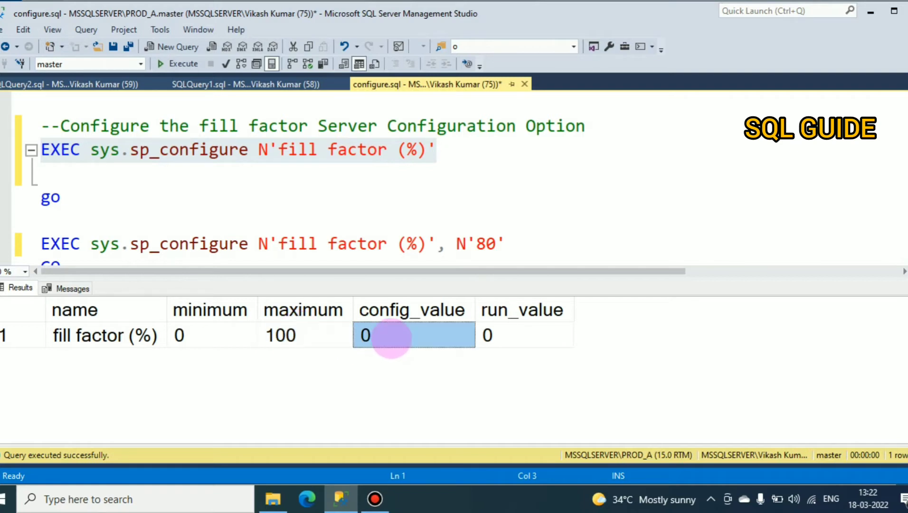
{"action": "left_click", "coordinate": [529, 340]}
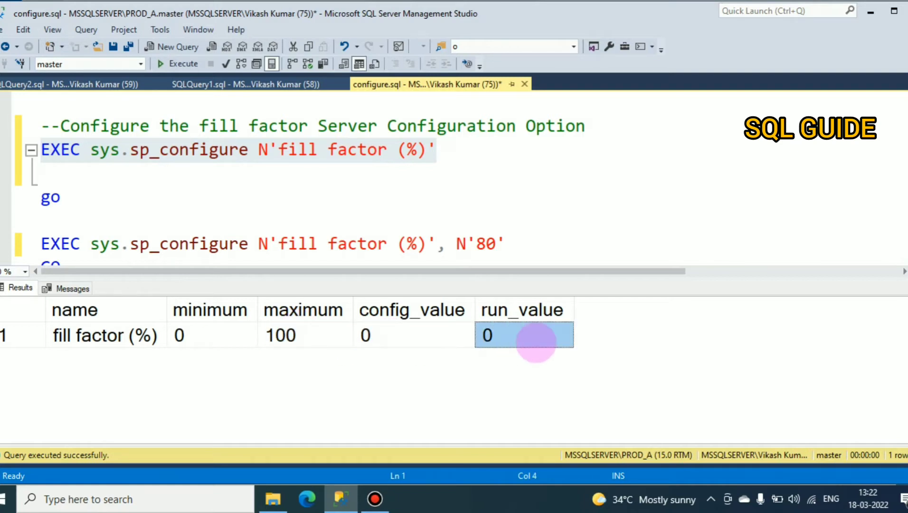
{"action": "left_click", "coordinate": [403, 192]}
{"action": "scroll", "coordinate": [402, 192], "scroll_direction": "down", "scroll_amount": 1}
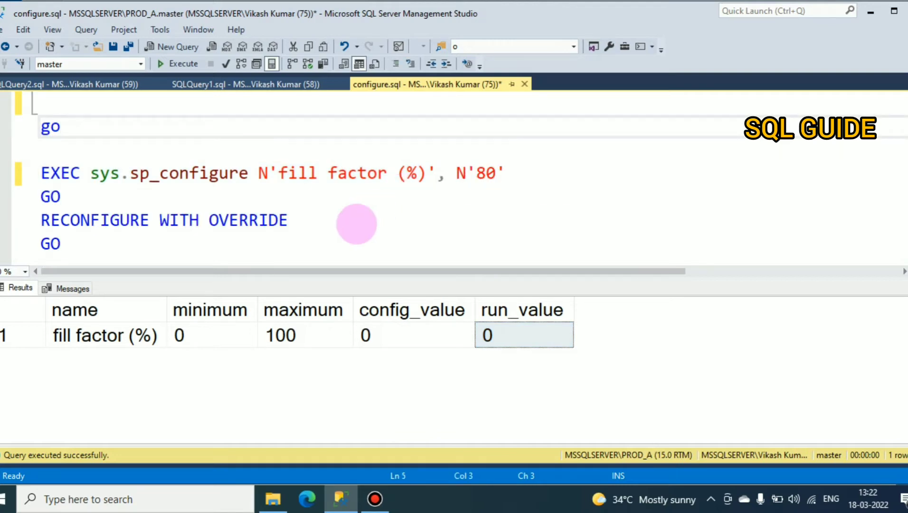
Step: Highlight the new value 80 in the set statement against the 0–100 range
{"action": "left_click", "coordinate": [305, 335]}
{"action": "left_click", "coordinate": [308, 241]}
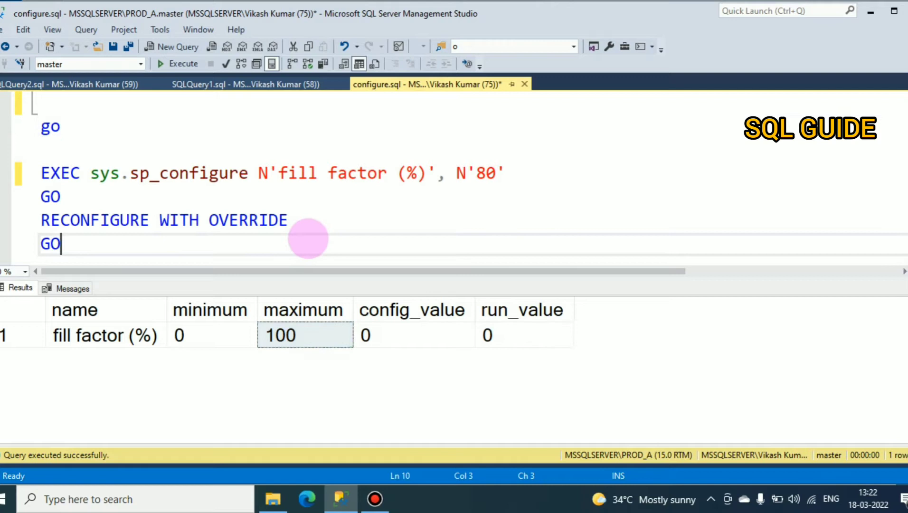
{"action": "left_click", "coordinate": [486, 173]}
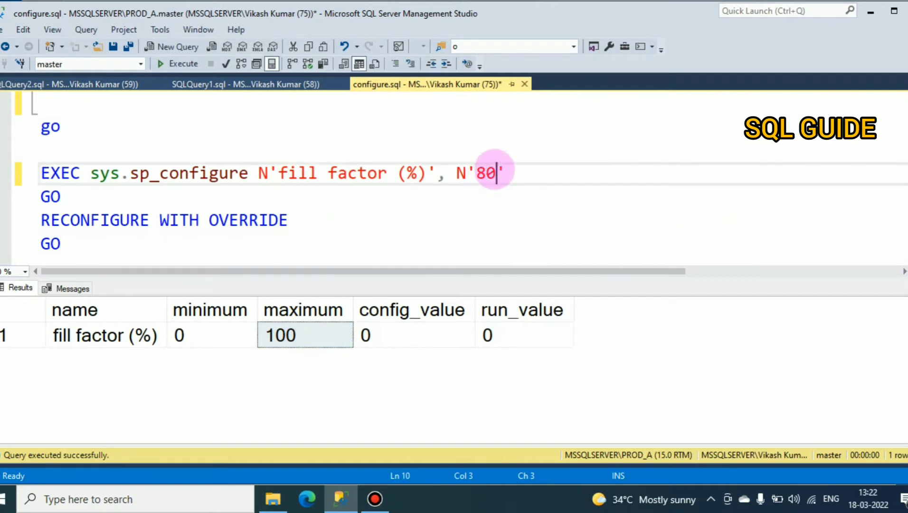
{"action": "double_click", "coordinate": [486, 173]}
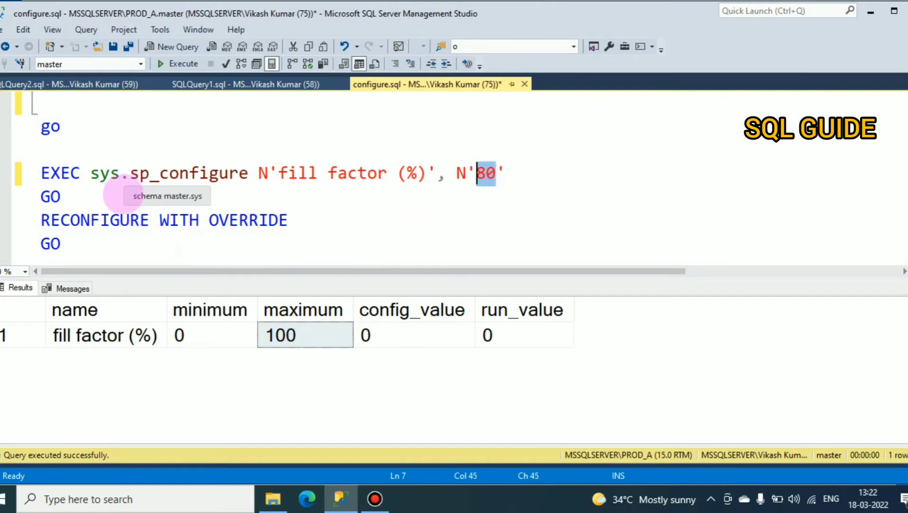
{"action": "left_click", "coordinate": [129, 248]}
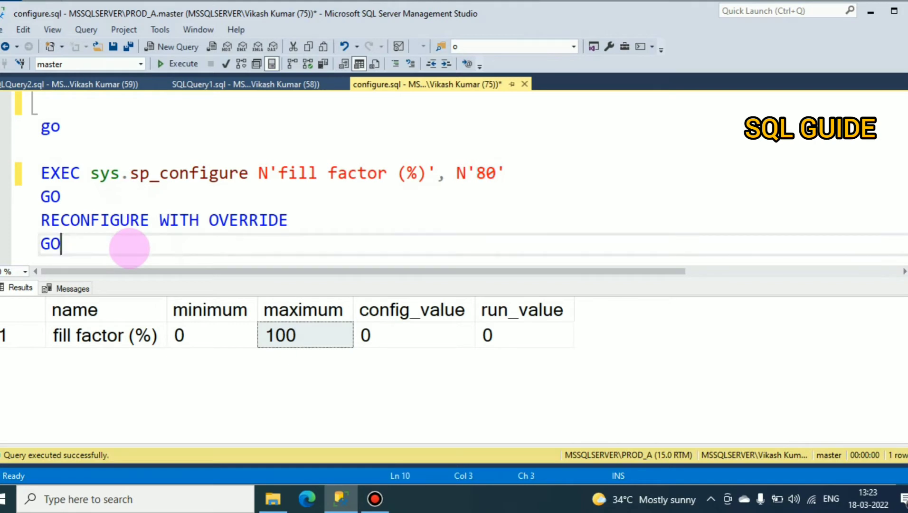
{"action": "left_click", "coordinate": [278, 334]}
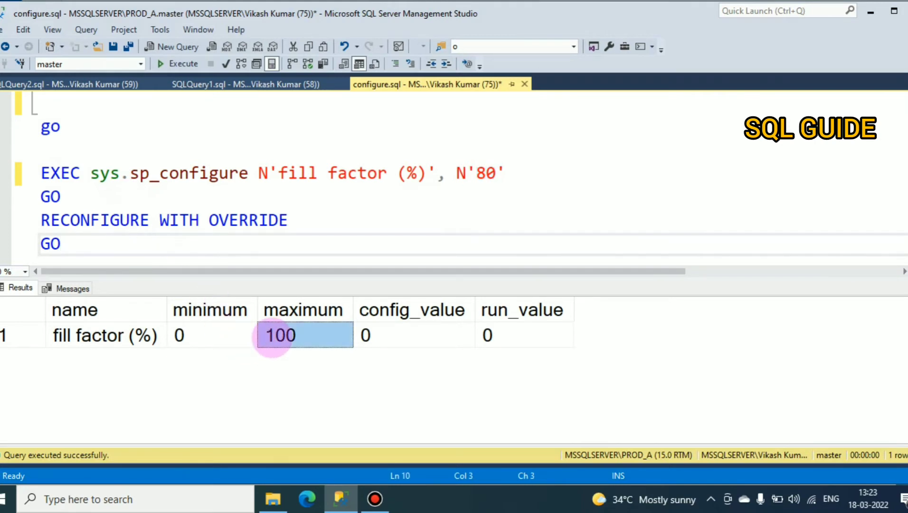
{"action": "left_click", "coordinate": [486, 173]}
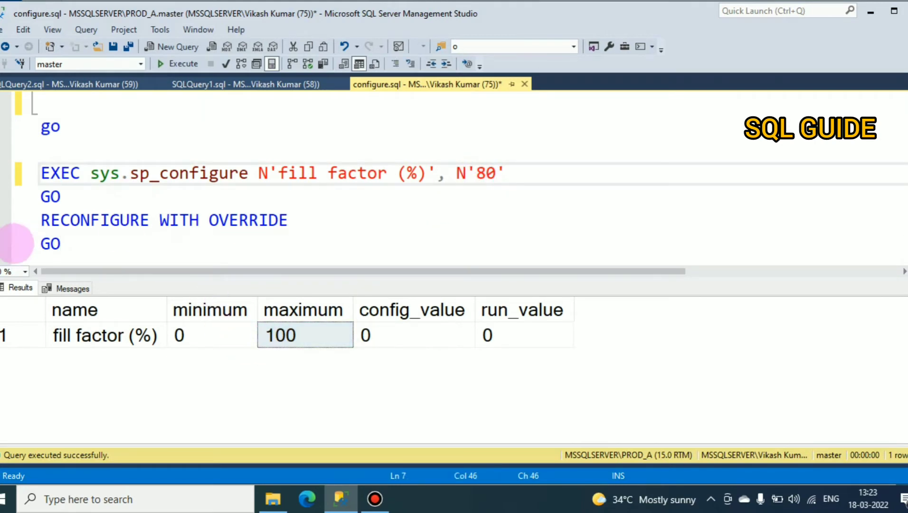
Step: Set fill factor to 80 with sp_configure and RECONFIGURE WITH OVERRIDE
{"action": "left_click_drag", "start_coordinate": [74, 246], "coordinate": [40, 172]}
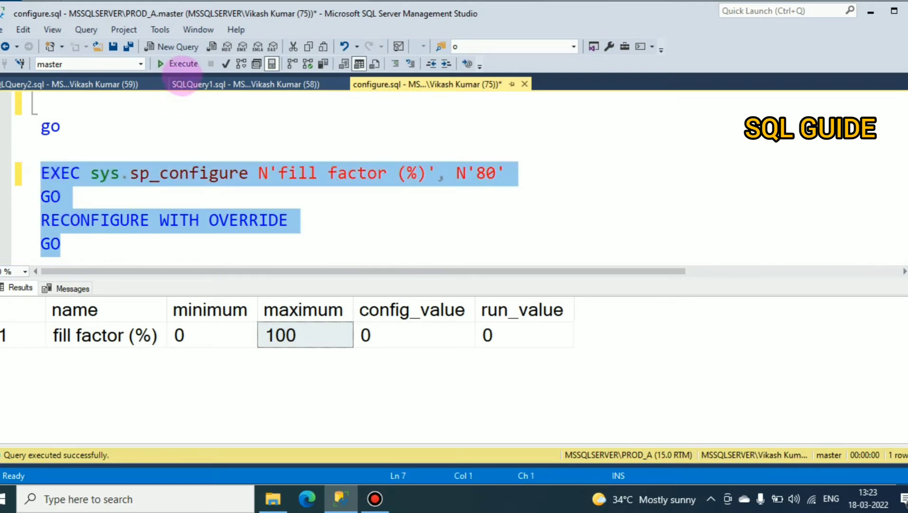
{"action": "left_click", "coordinate": [181, 65]}
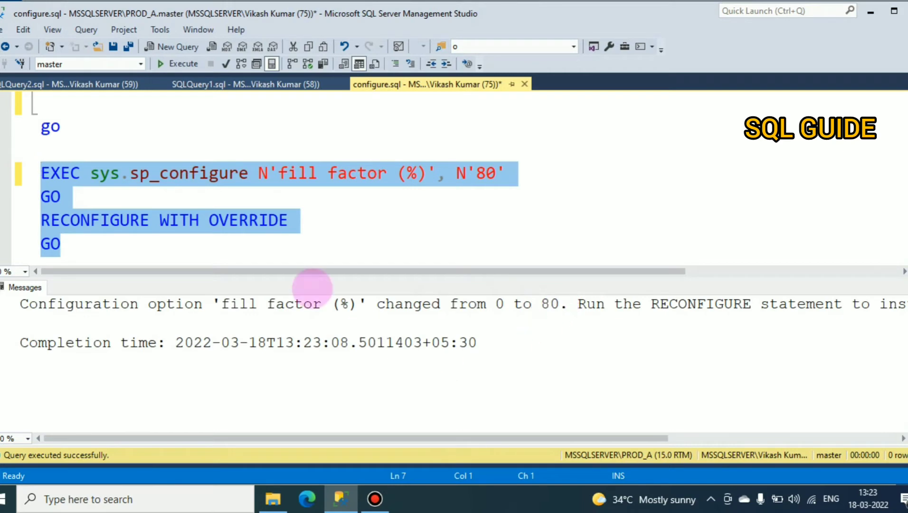
{"action": "left_click", "coordinate": [197, 243]}
{"action": "scroll", "coordinate": [198, 243], "scroll_direction": "up", "scroll_amount": 1}
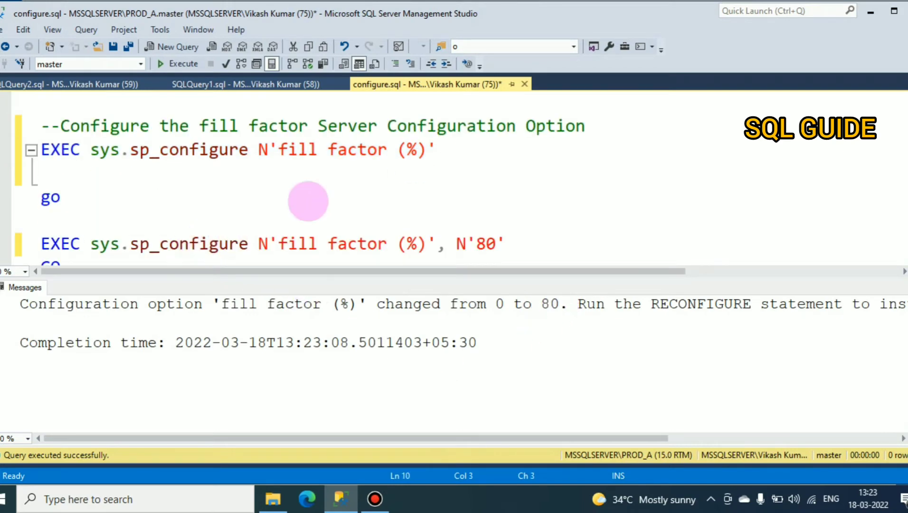
Step: Re-run the fill factor lookup, showing config_value 80 and run_value still 0
{"action": "left_click_drag", "start_coordinate": [436, 150], "coordinate": [40, 150]}
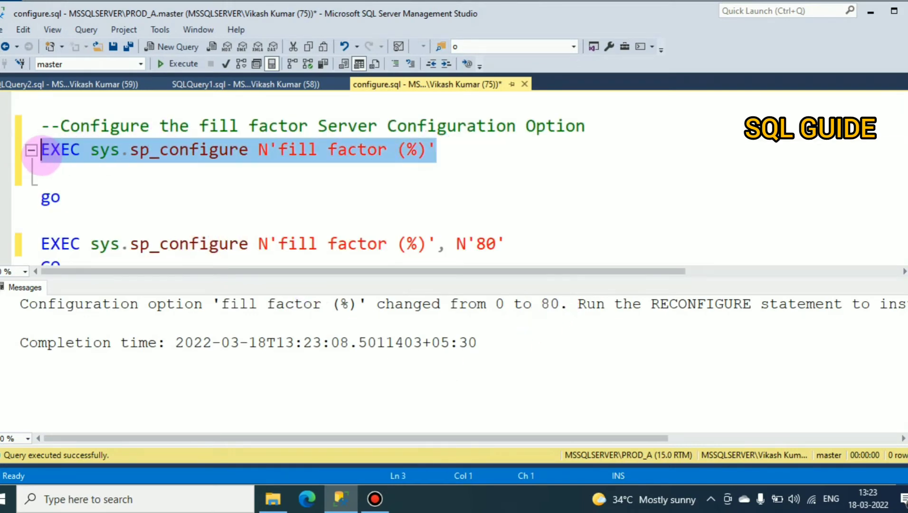
{"action": "left_click", "coordinate": [177, 64]}
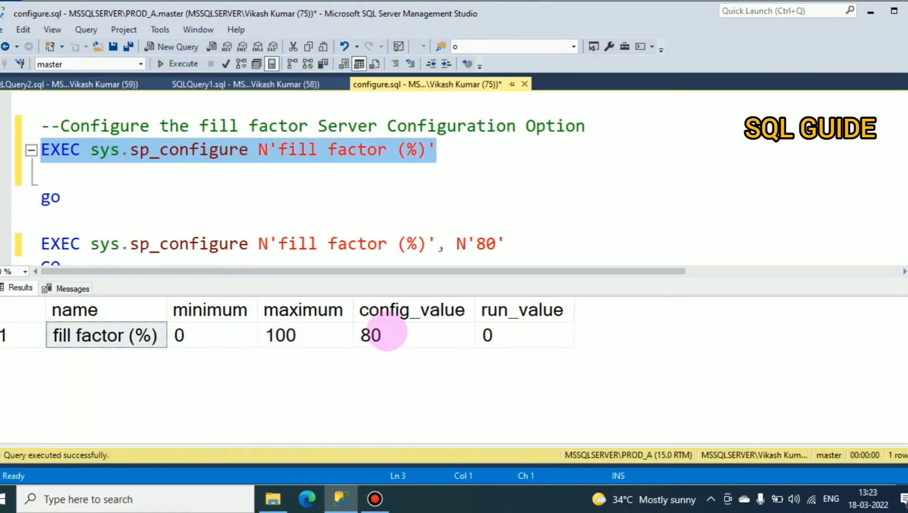
{"action": "left_click", "coordinate": [384, 335]}
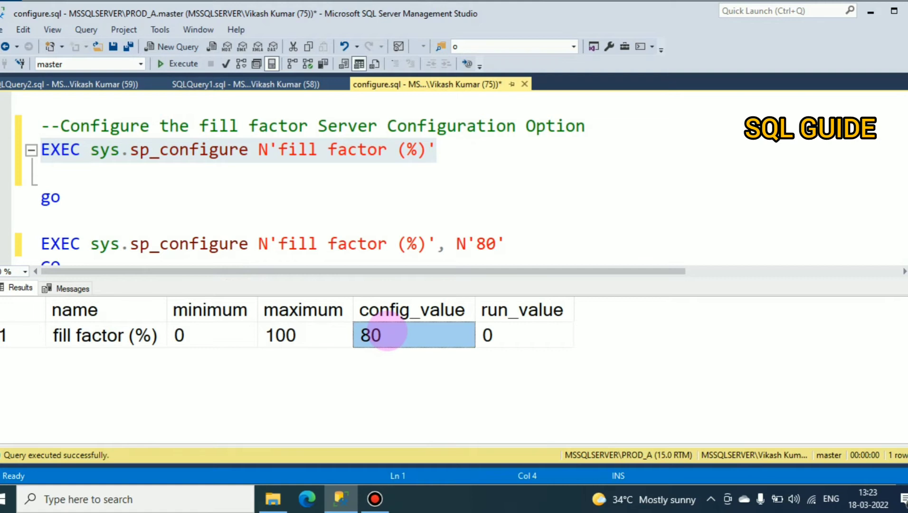
{"action": "left_click", "coordinate": [311, 196]}
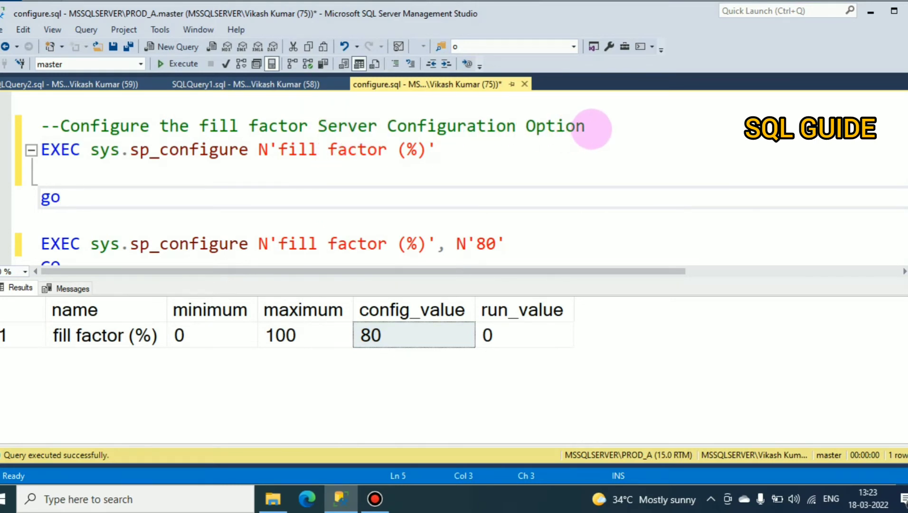
{"action": "scroll", "coordinate": [367, 202], "scroll_direction": "down", "scroll_amount": 2}
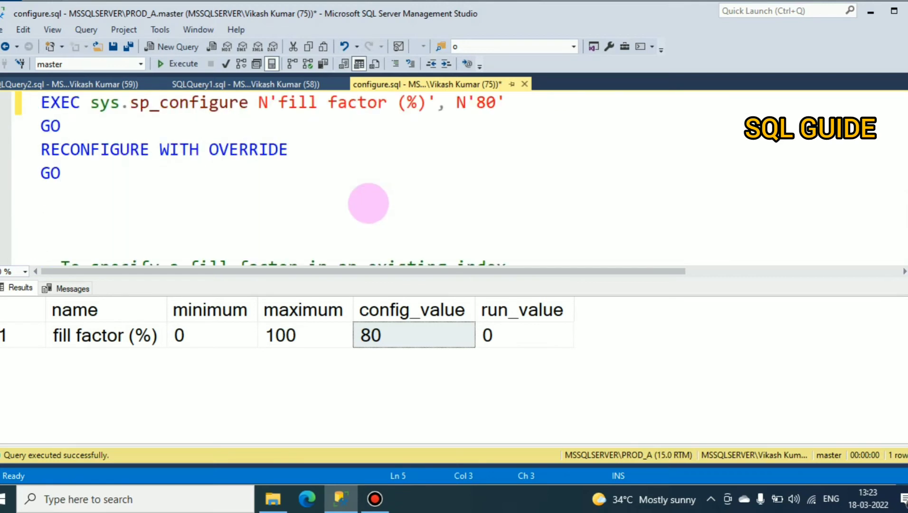
{"action": "scroll", "coordinate": [368, 205], "scroll_direction": "down", "scroll_amount": 1}
{"action": "scroll", "coordinate": [368, 204], "scroll_direction": "down", "scroll_amount": 1}
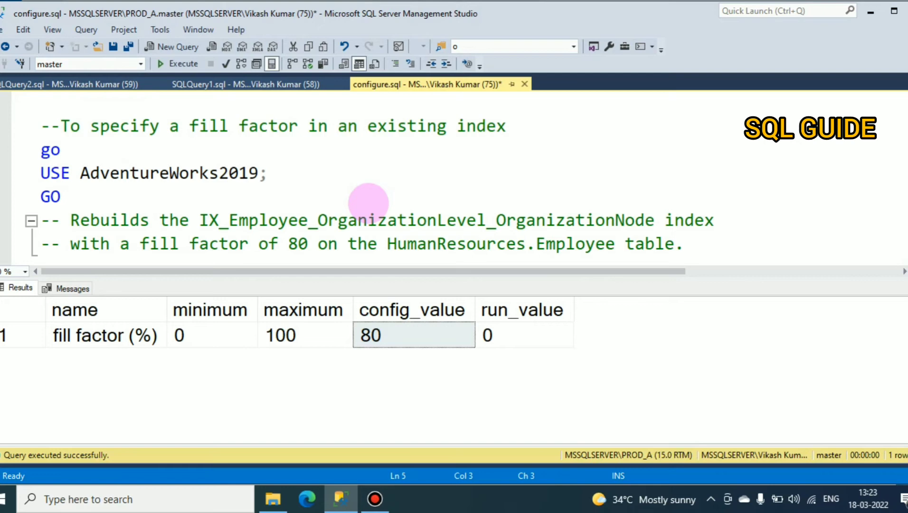
{"action": "scroll", "coordinate": [368, 203], "scroll_direction": "down", "scroll_amount": 2}
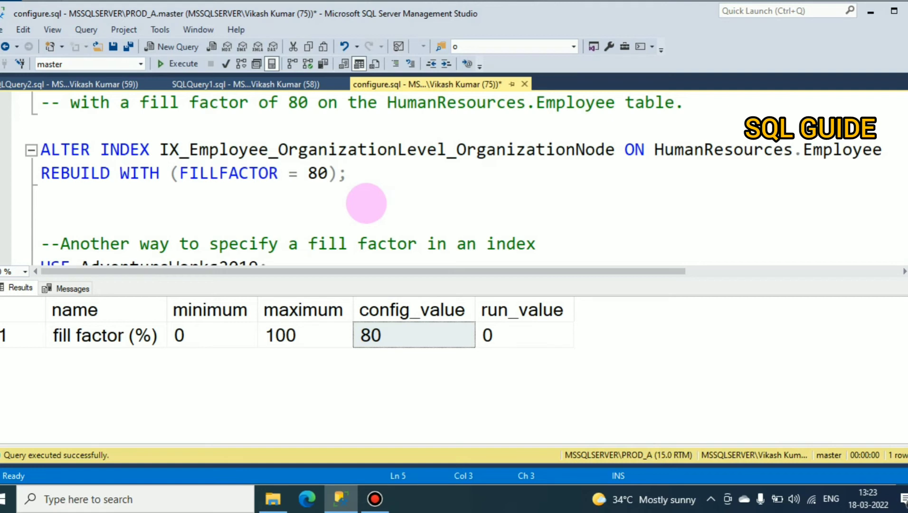
{"action": "left_click_drag", "start_coordinate": [179, 173], "coordinate": [318, 174]}
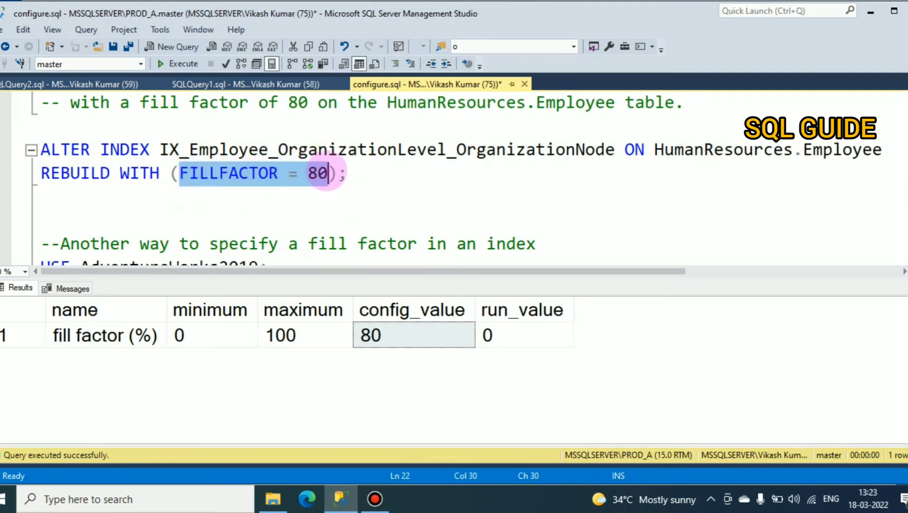
{"action": "left_click", "coordinate": [290, 202]}
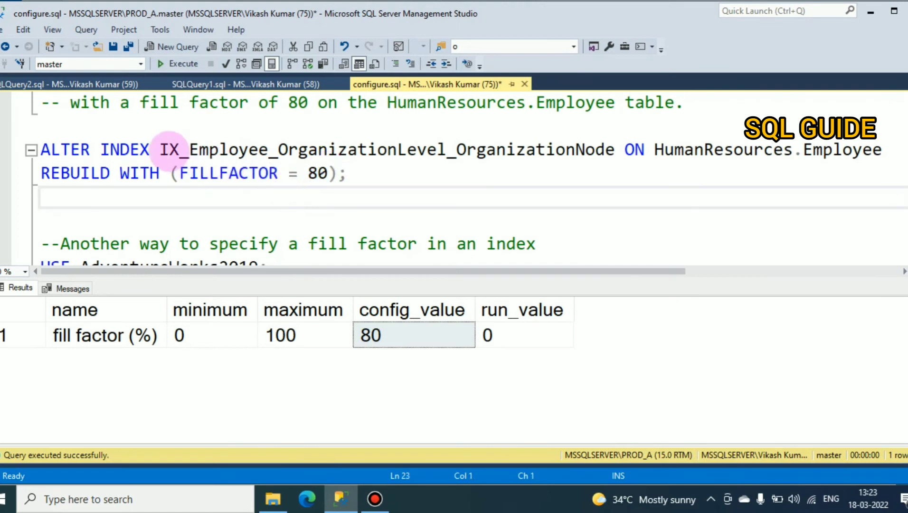
{"action": "left_click_drag", "start_coordinate": [159, 150], "coordinate": [615, 150]}
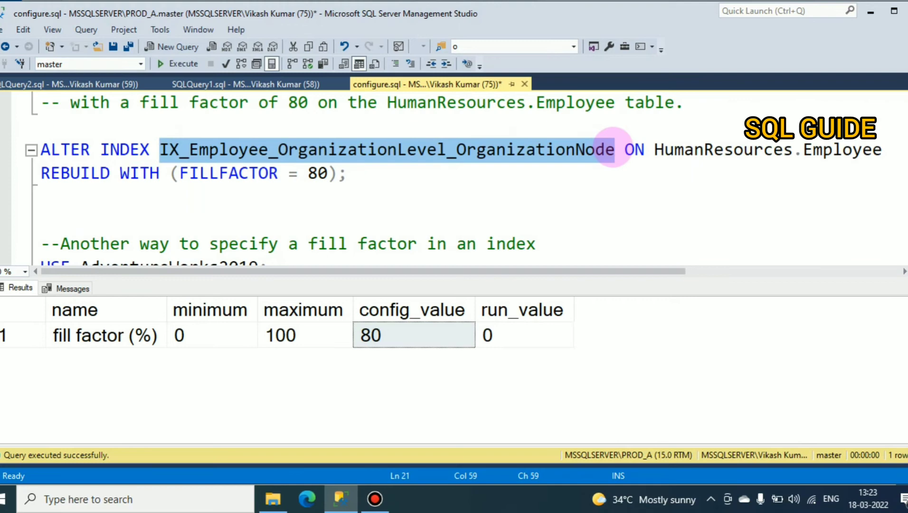
{"action": "left_click", "coordinate": [399, 205]}
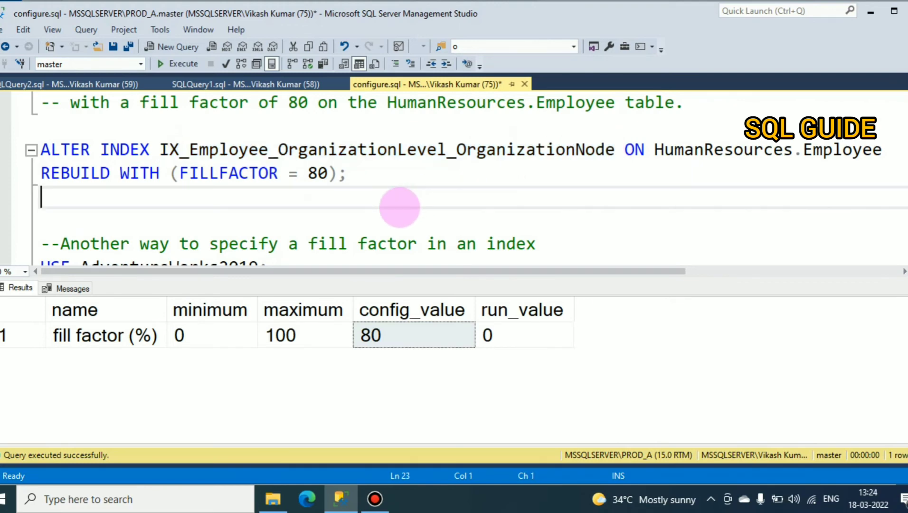
{"action": "scroll", "coordinate": [400, 205], "scroll_direction": "down", "scroll_amount": 1}
{"action": "scroll", "coordinate": [401, 207], "scroll_direction": "down", "scroll_amount": 2}
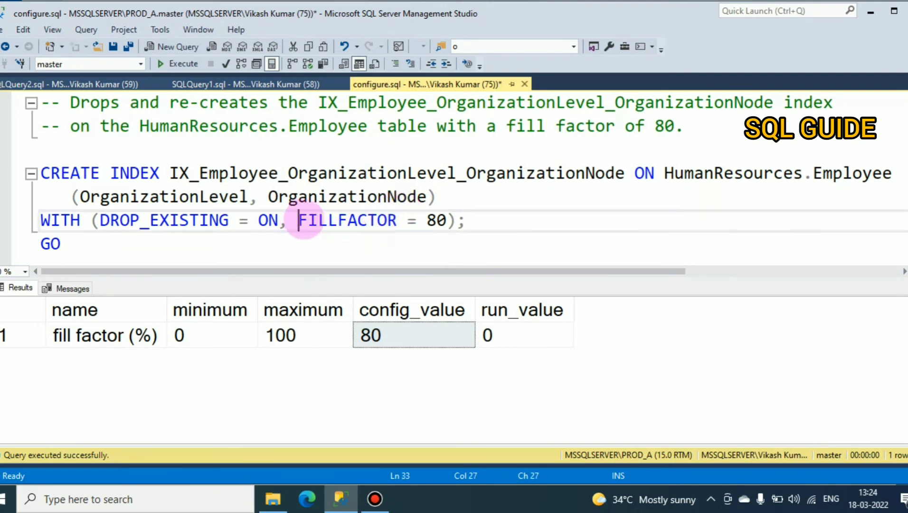
{"action": "left_click_drag", "start_coordinate": [298, 220], "coordinate": [445, 222]}
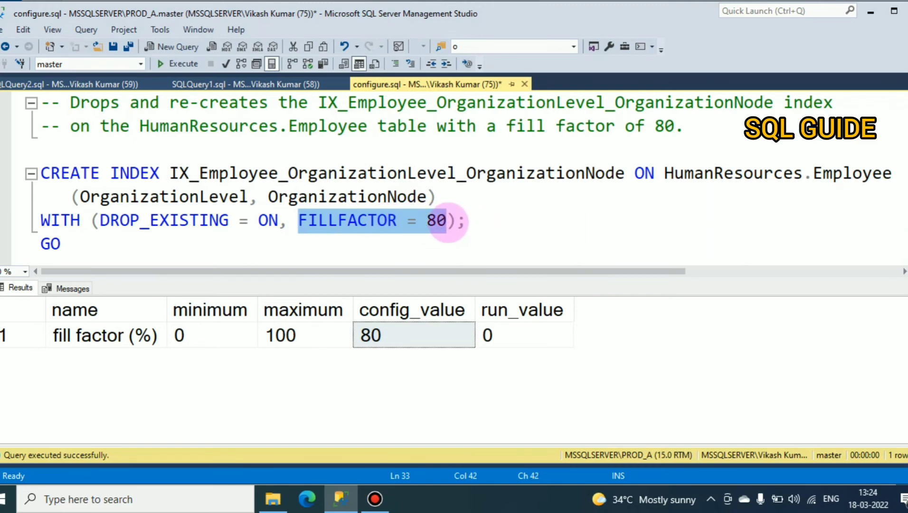
{"action": "left_click", "coordinate": [330, 248]}
{"action": "scroll", "coordinate": [330, 247], "scroll_direction": "up", "scroll_amount": 2}
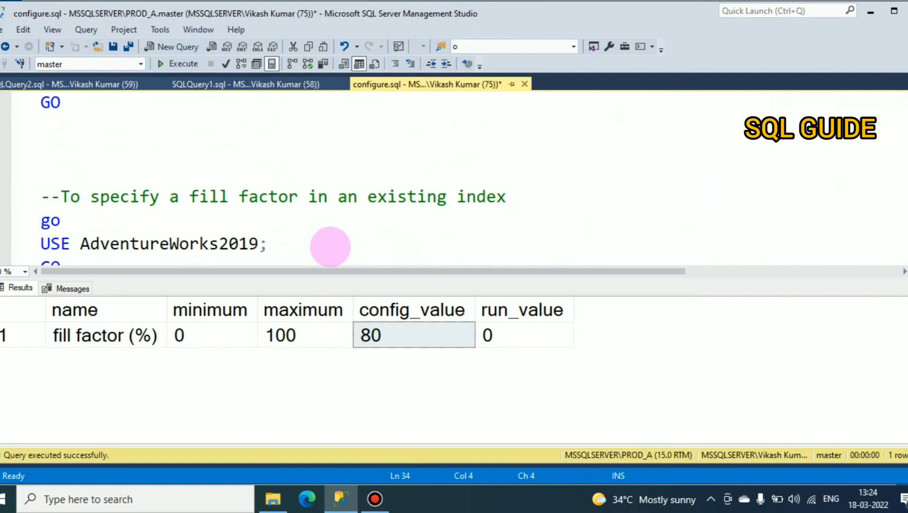
{"action": "scroll", "coordinate": [330, 248], "scroll_direction": "up", "scroll_amount": 1}
{"action": "scroll", "coordinate": [330, 248], "scroll_direction": "down", "scroll_amount": 2}
{"action": "scroll", "coordinate": [330, 247], "scroll_direction": "up", "scroll_amount": 2}
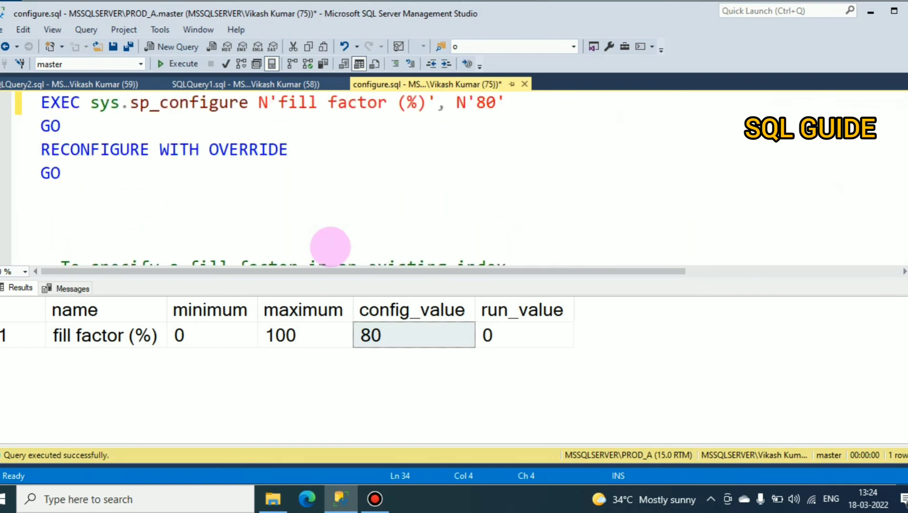
{"action": "scroll", "coordinate": [330, 247], "scroll_direction": "up", "scroll_amount": 2}
{"action": "scroll", "coordinate": [330, 247], "scroll_direction": "down", "scroll_amount": 1}
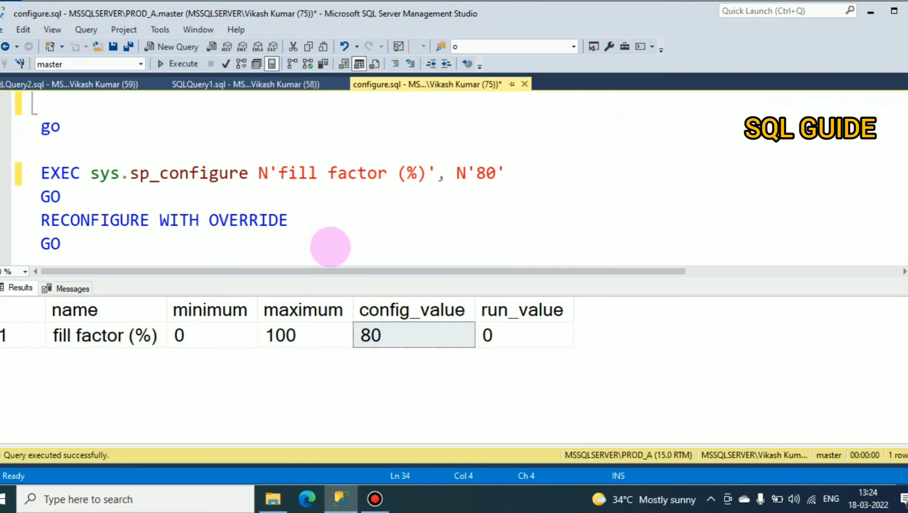
{"action": "left_click", "coordinate": [304, 333]}
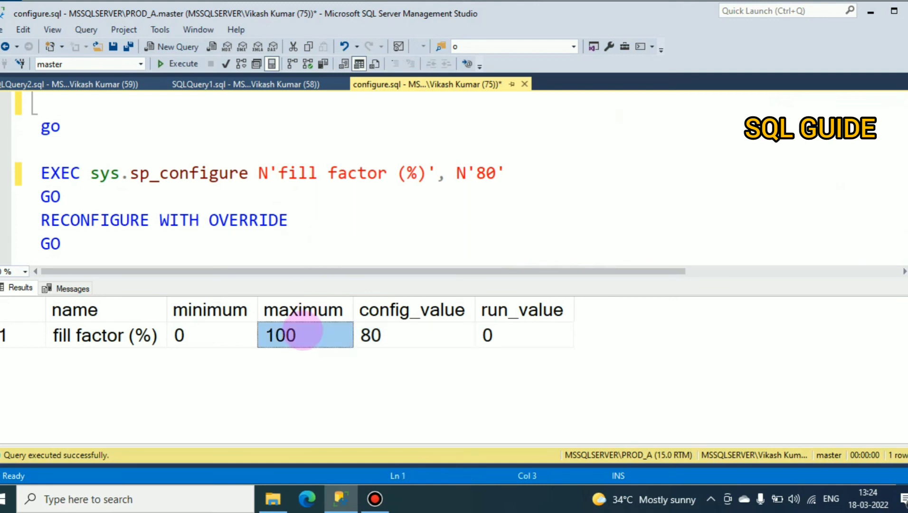
{"action": "left_click", "coordinate": [361, 198]}
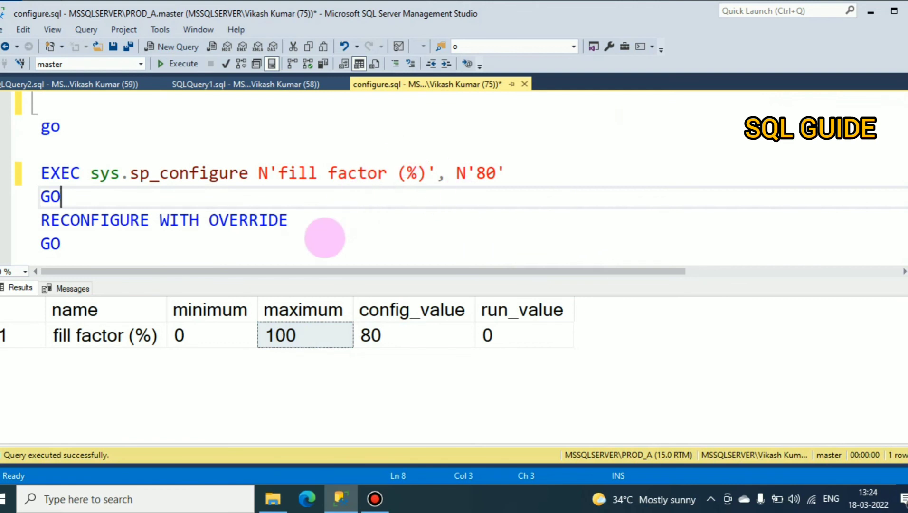
{"action": "left_click", "coordinate": [325, 241]}
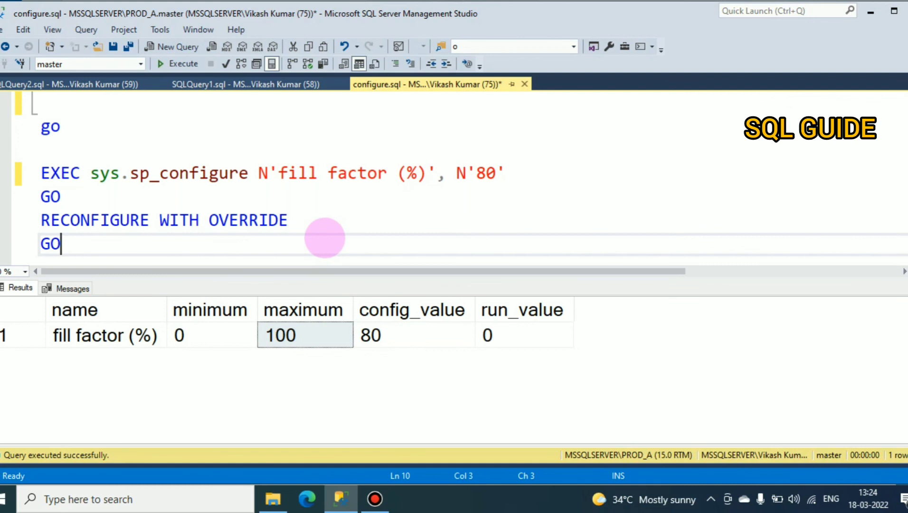